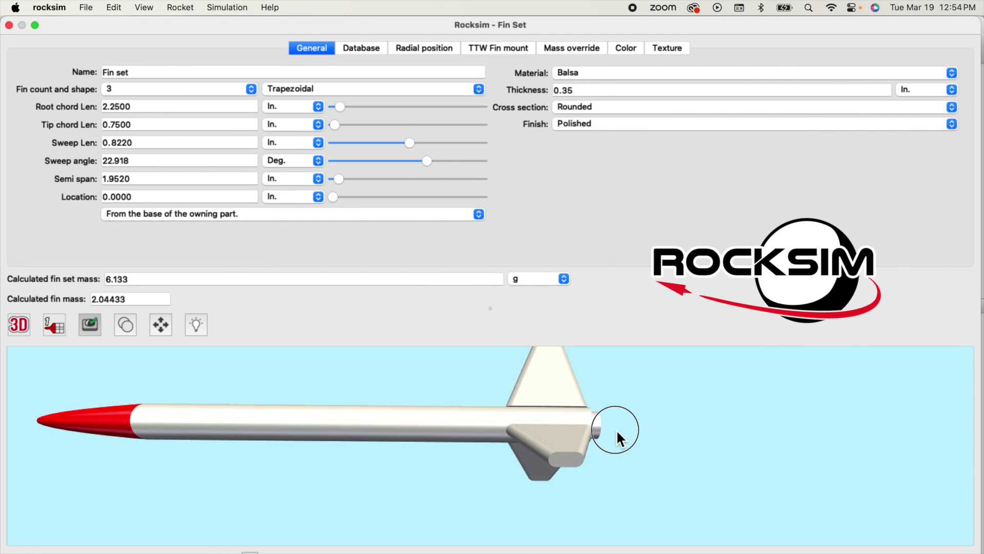
Step: Switch the three trapezoidal fins to an Airfoil cross section and enable Use Constant Thickness
{"action": "left_click", "coordinate": [575, 109]}
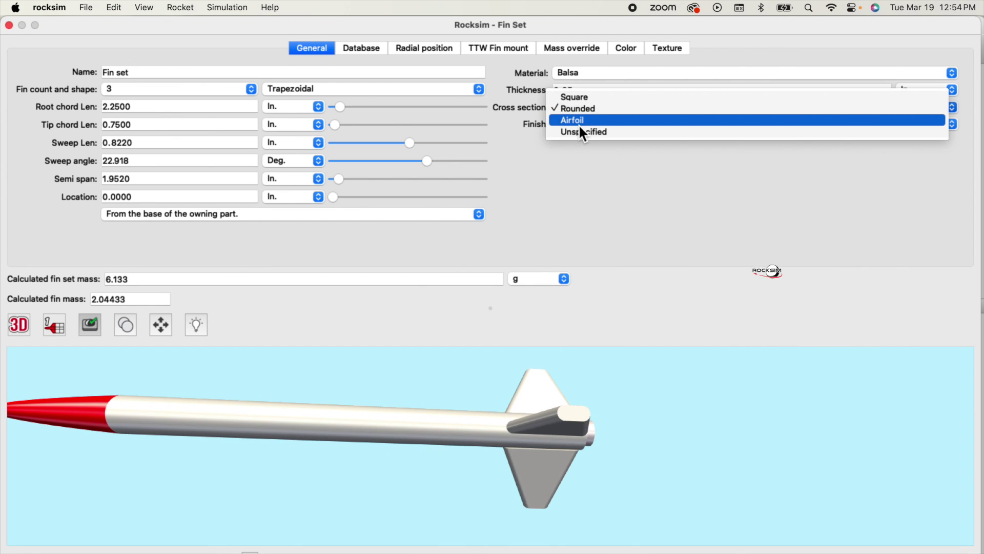
{"action": "mouse_move", "coordinate": [627, 375]}
{"action": "left_mouse_down"}
{"action": "mouse_move", "coordinate": [656, 384]}
{"action": "mouse_move", "coordinate": [662, 362]}
{"action": "left_mouse_up"}
{"action": "left_click", "coordinate": [623, 158]}
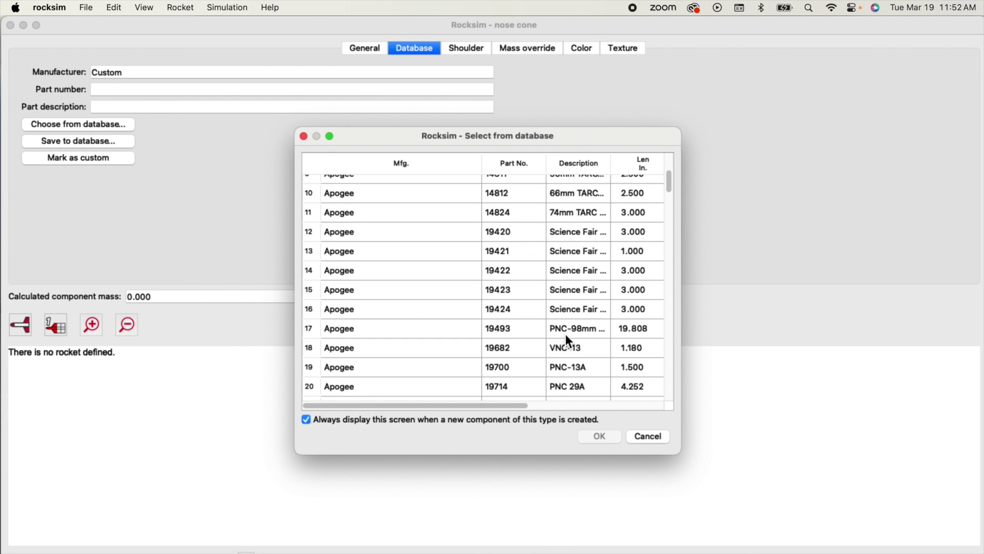
Step: Load the Apogee 19493 PNC-98mm nose cone from the database and shorten its length
{"action": "double_click", "coordinate": [565, 332]}
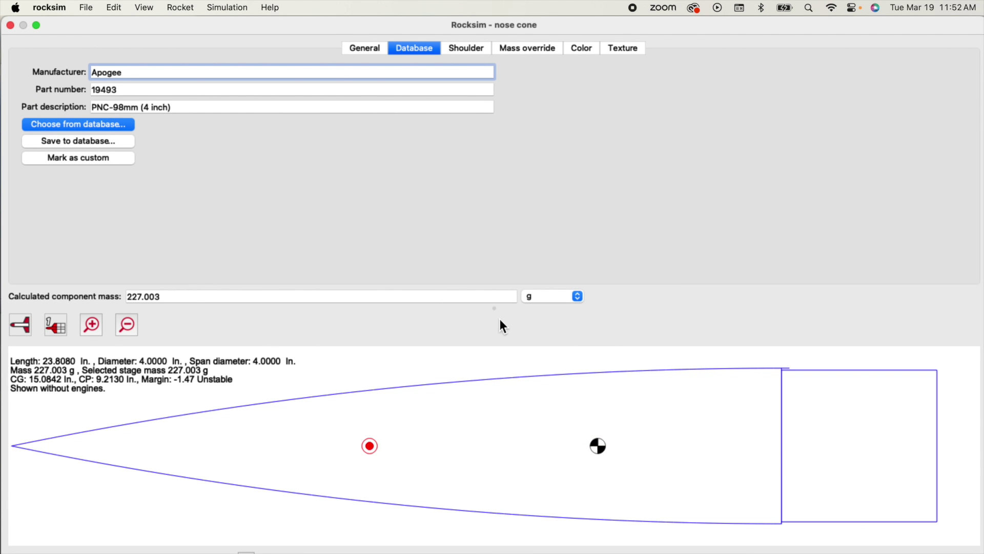
{"action": "left_click", "coordinate": [368, 50]}
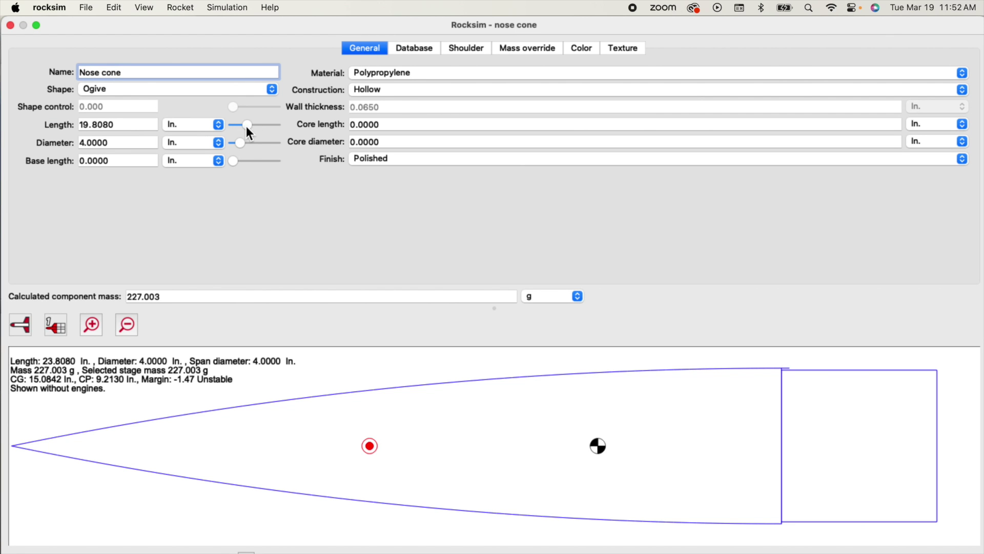
{"action": "left_click_drag", "start_coordinate": [244, 126], "coordinate": [245, 127]}
Step: Switch the rocket drawing to 3D and orbit the shouldered conical nose cone
{"action": "left_click", "coordinate": [22, 323]}
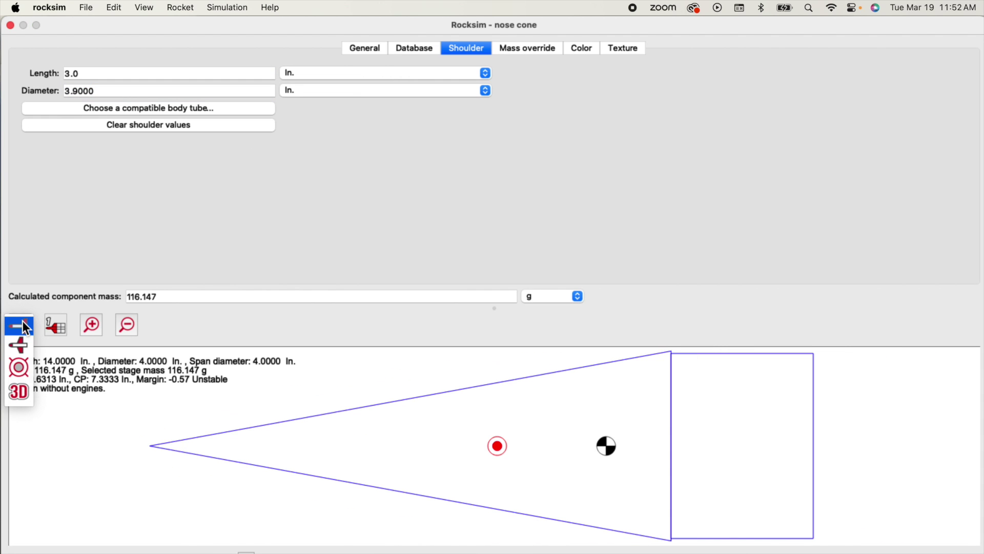
{"action": "left_click", "coordinate": [11, 395]}
{"action": "left_click_drag", "start_coordinate": [529, 393], "coordinate": [505, 431]}
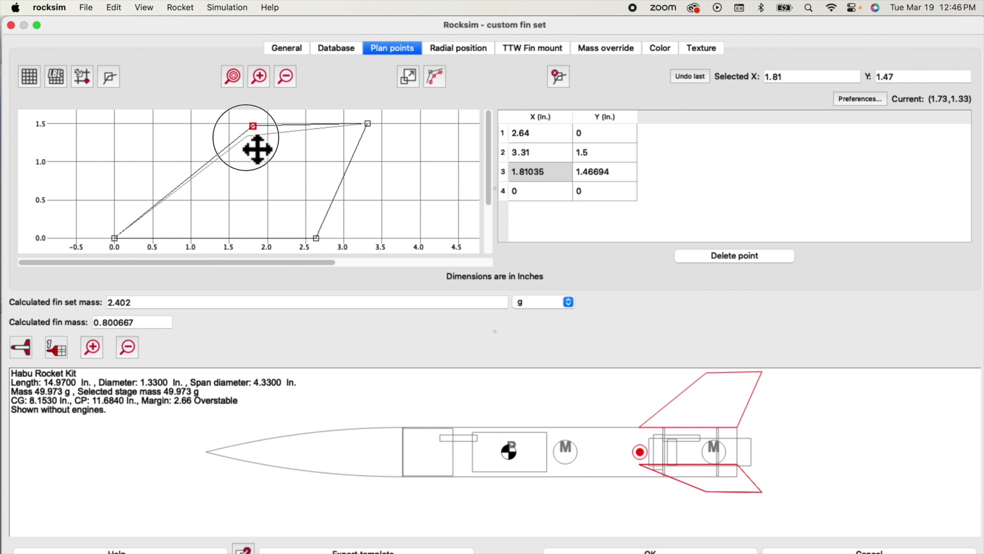
Step: Lower fin point 3 to (1.66, 1.26), add a trailing-edge point at (3.27, 0.74), then play the flight
{"action": "left_click_drag", "start_coordinate": [257, 149], "coordinate": [240, 142]}
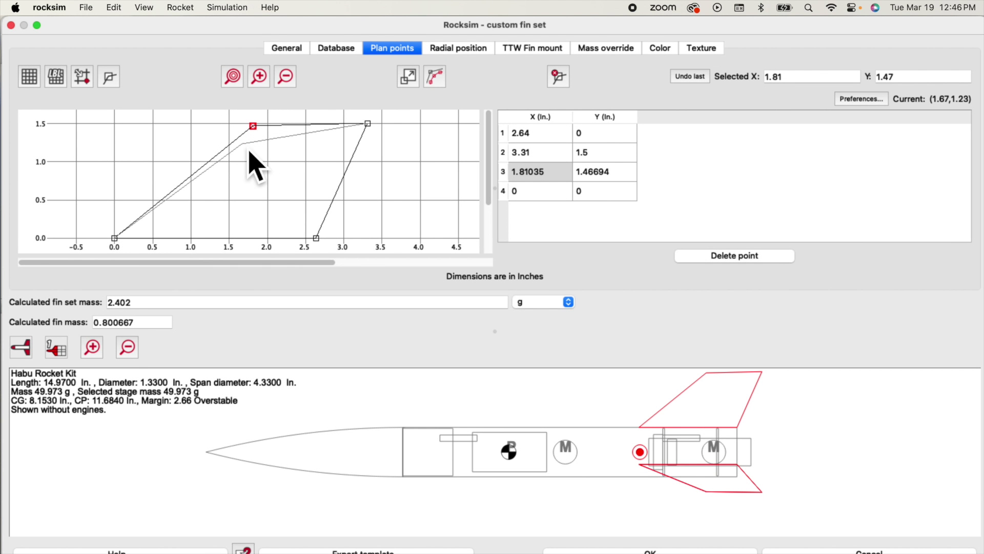
{"action": "left_click", "coordinate": [365, 159]}
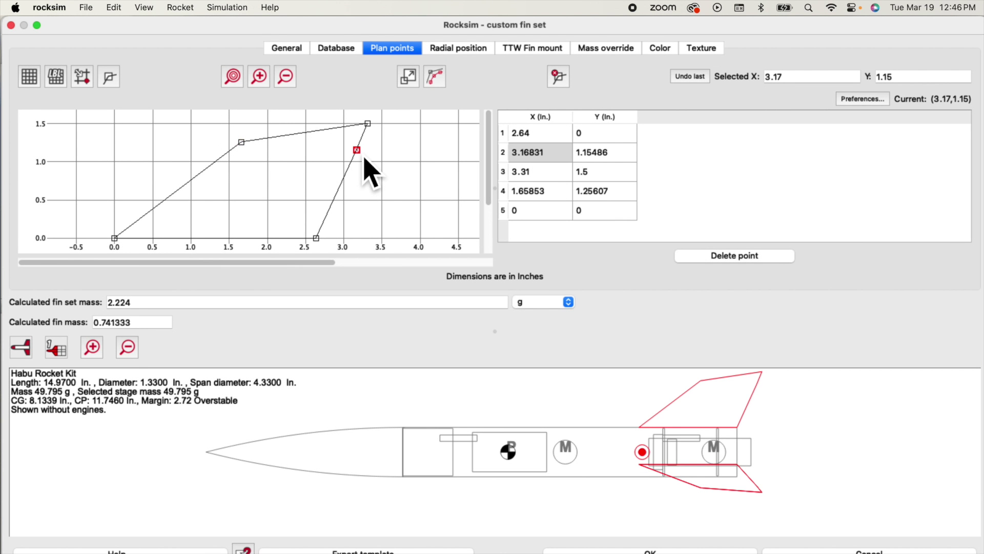
{"action": "left_click_drag", "start_coordinate": [366, 161], "coordinate": [372, 191]}
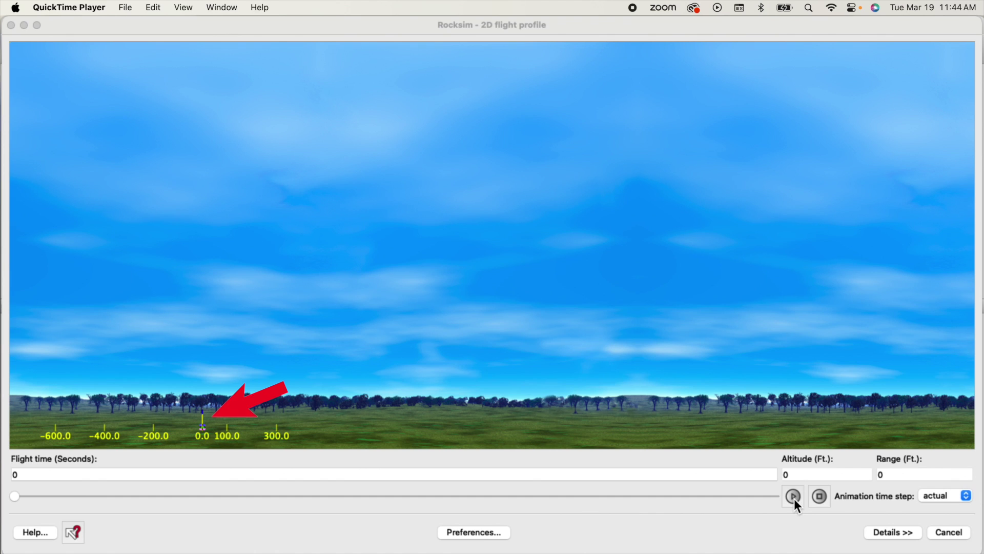
{"action": "left_click", "coordinate": [794, 498]}
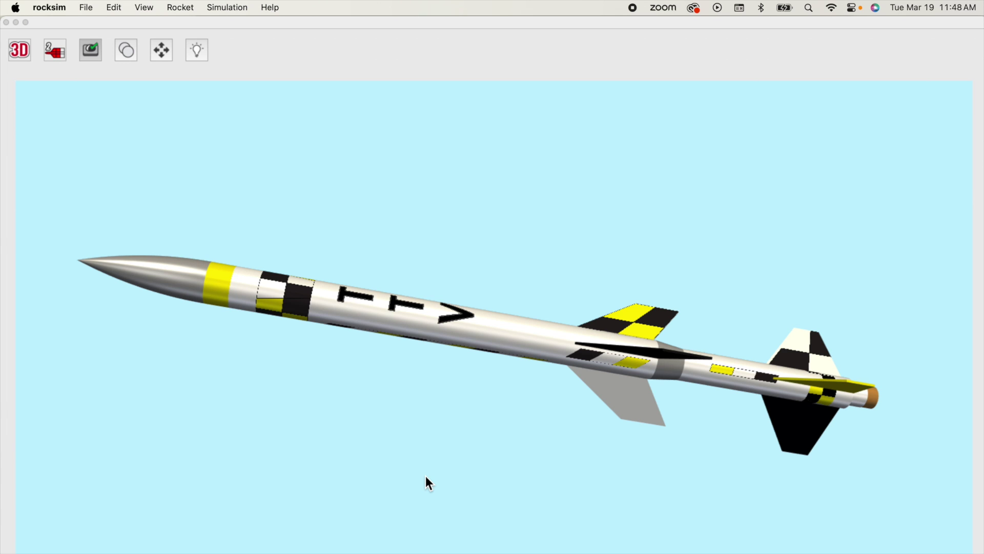
Step: Orbit the checkered 3D rocket around to its opposite side
{"action": "left_click_drag", "start_coordinate": [238, 434], "coordinate": [316, 433]}
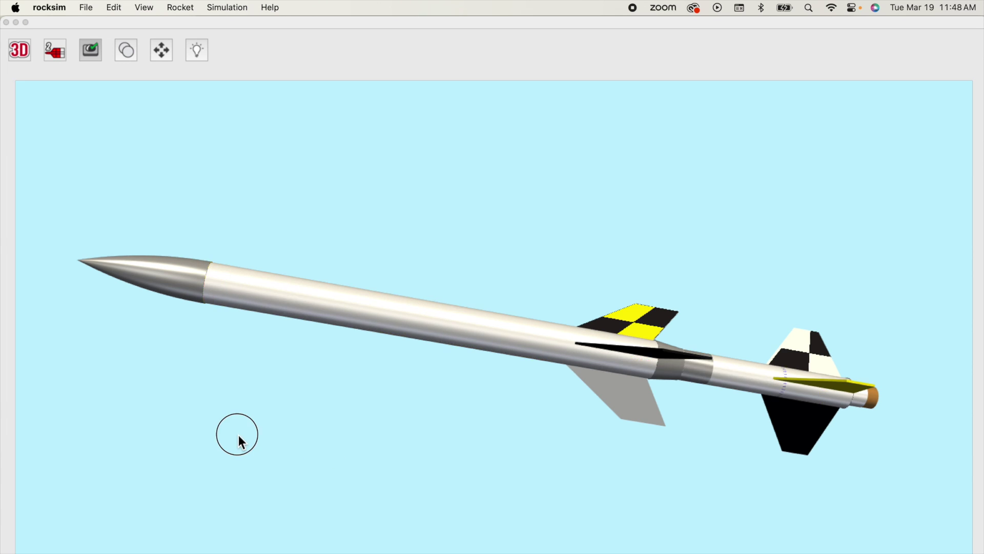
{"action": "left_click_drag", "start_coordinate": [317, 433], "coordinate": [317, 408]}
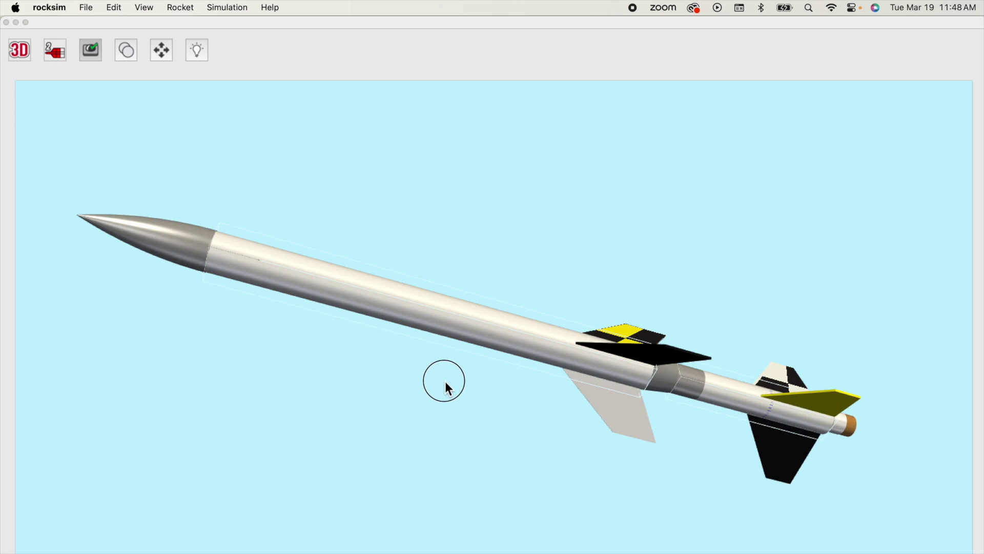
{"action": "mouse_move", "coordinate": [469, 388]}
{"action": "left_mouse_down"}
{"action": "mouse_move", "coordinate": [384, 371]}
{"action": "mouse_move", "coordinate": [360, 339]}
{"action": "mouse_move", "coordinate": [294, 313]}
{"action": "mouse_move", "coordinate": [298, 327]}
{"action": "mouse_move", "coordinate": [254, 328]}
{"action": "mouse_move", "coordinate": [0, 285]}
{"action": "left_mouse_up"}
{"action": "mouse_move", "coordinate": [512, 304]}
{"action": "left_mouse_down"}
{"action": "mouse_move", "coordinate": [506, 341]}
{"action": "mouse_move", "coordinate": [386, 336]}
{"action": "left_mouse_up"}
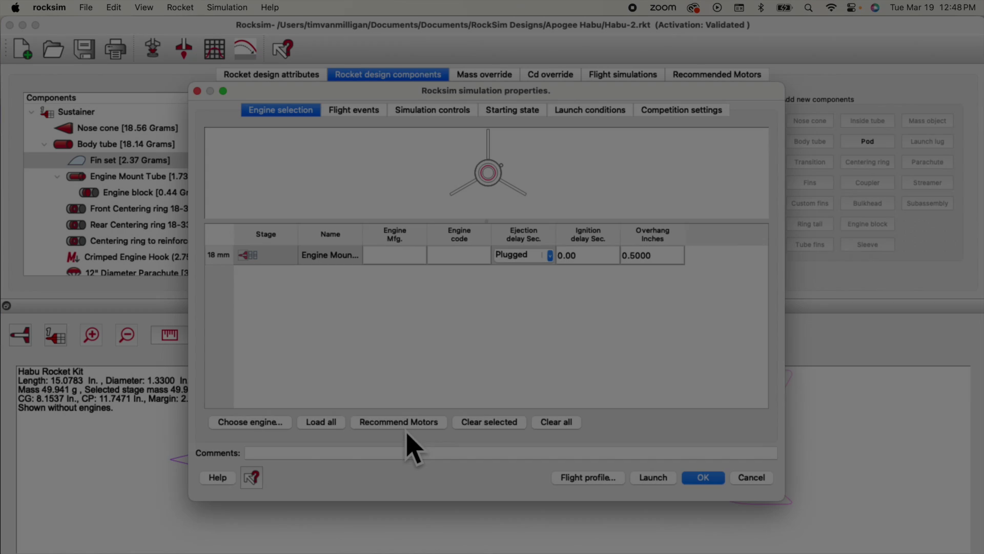
Step: Get motor recommendations for the Habu and run simulations under the recommended conditions
{"action": "left_click", "coordinate": [406, 425]}
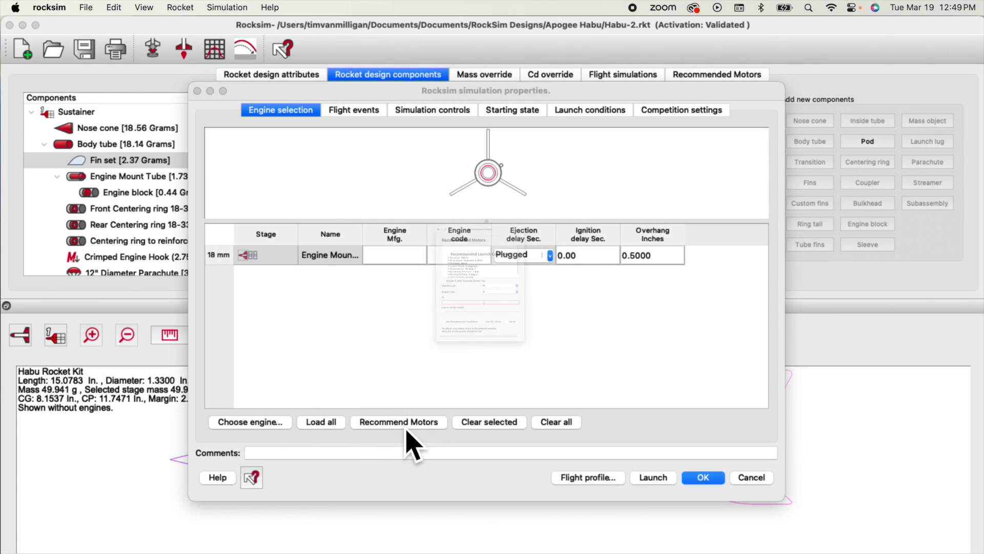
{"action": "left_click", "coordinate": [410, 427]}
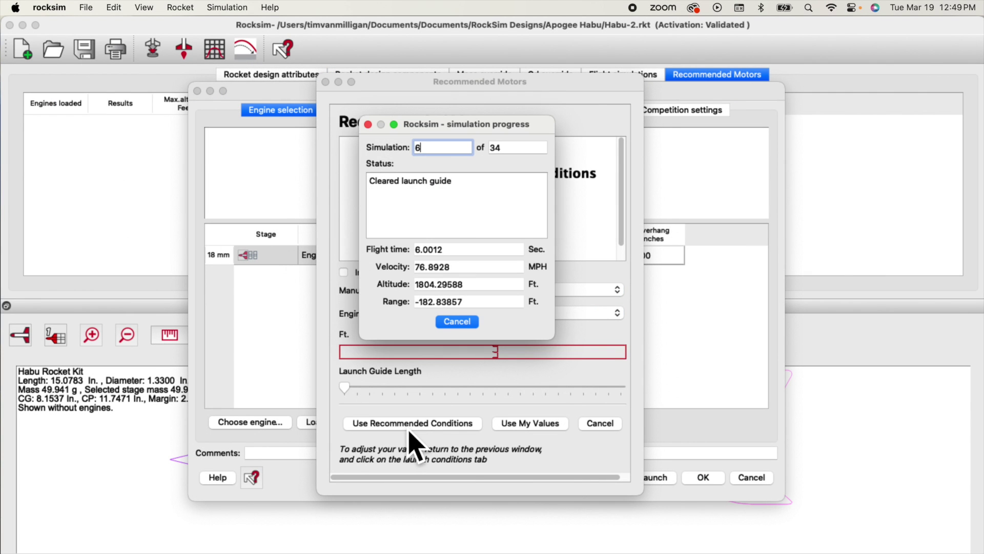